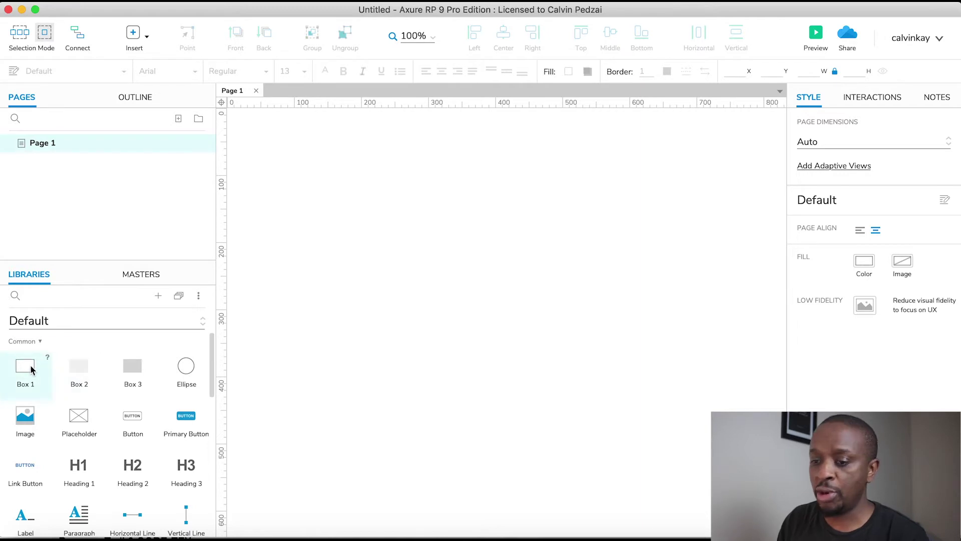
Step: Try placing a rectangle and a placeholder on the page, then undo both
left_click_drag(30, 369, 398, 273)
left_click_drag(79, 416, 396, 202)
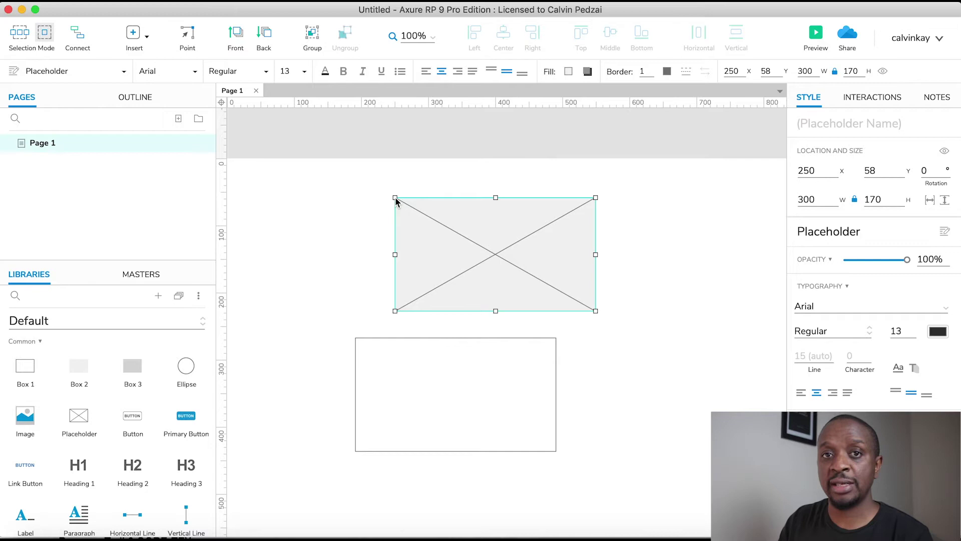
key("cmd+z")
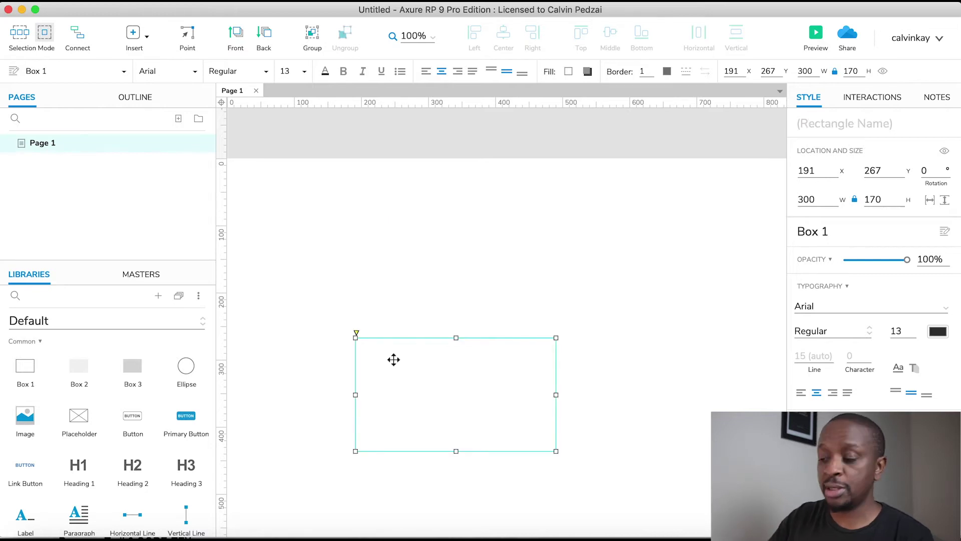
key("super+z")
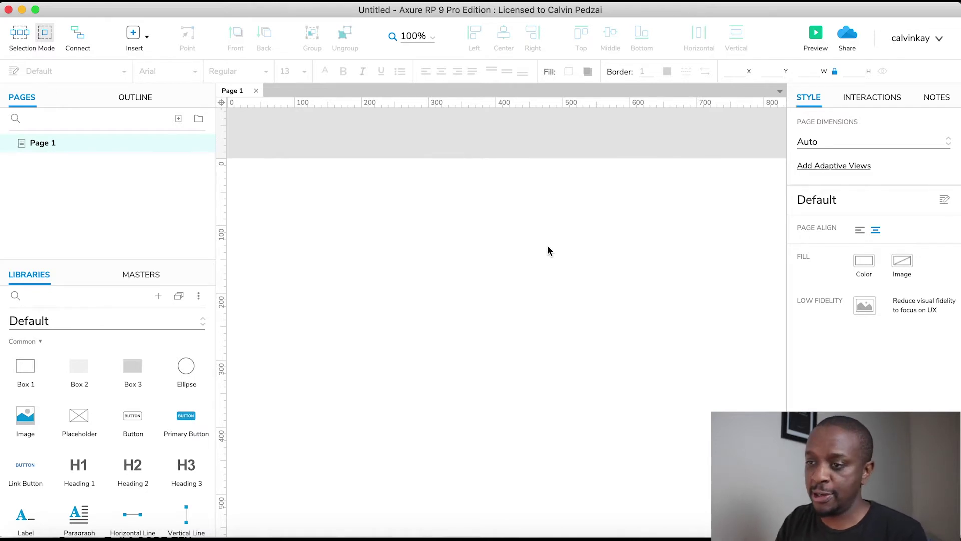
Step: Save the prototype to the Desktop as 'Nike Homepage_Module 1'
key("super+v")
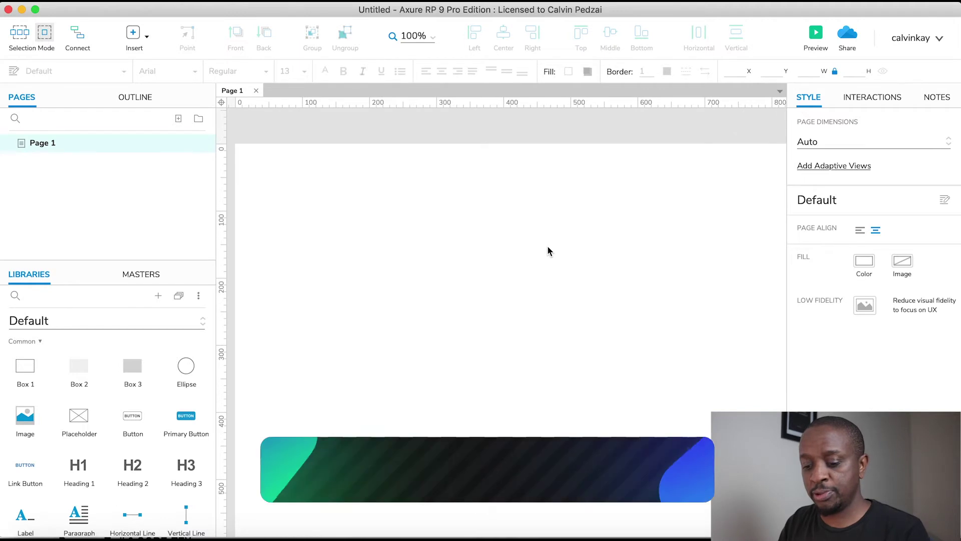
key("super+s")
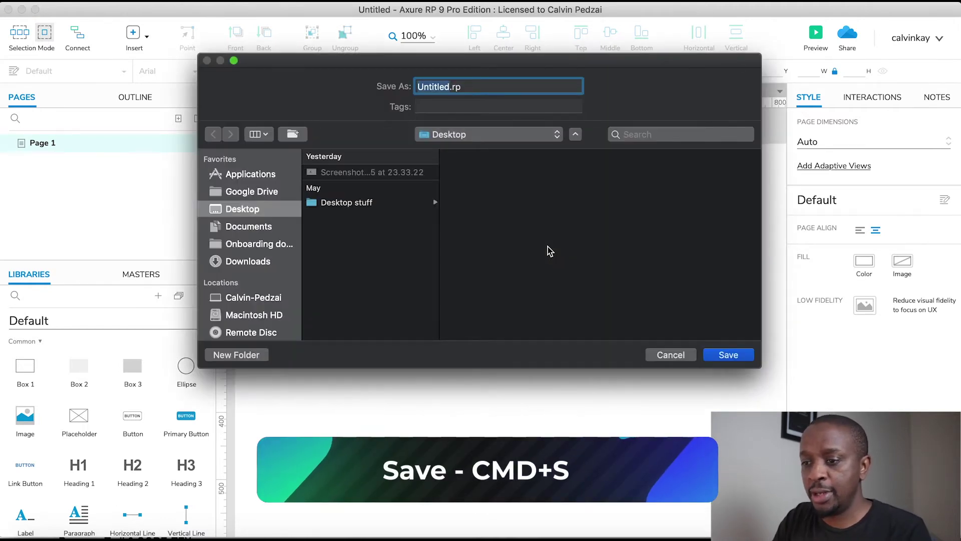
type("Nike")
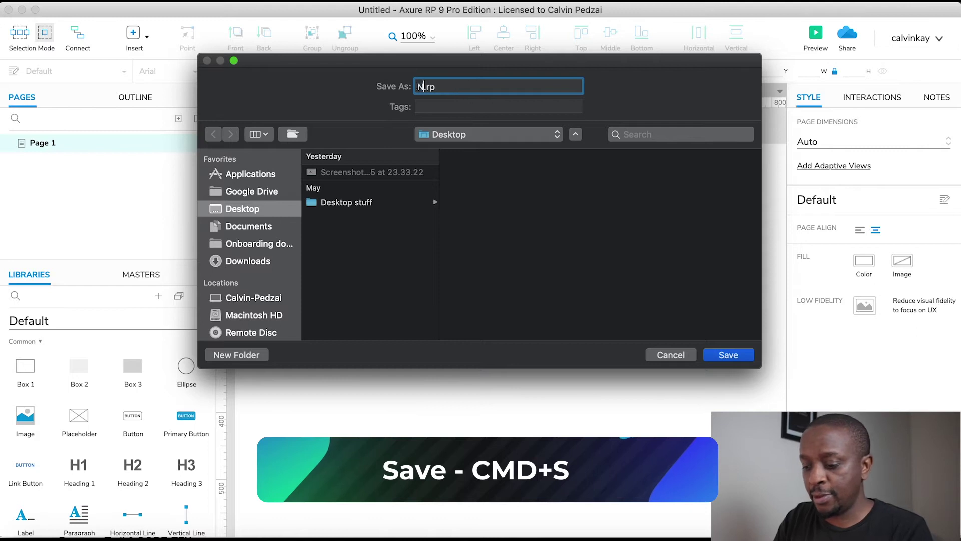
type(" Homepage")
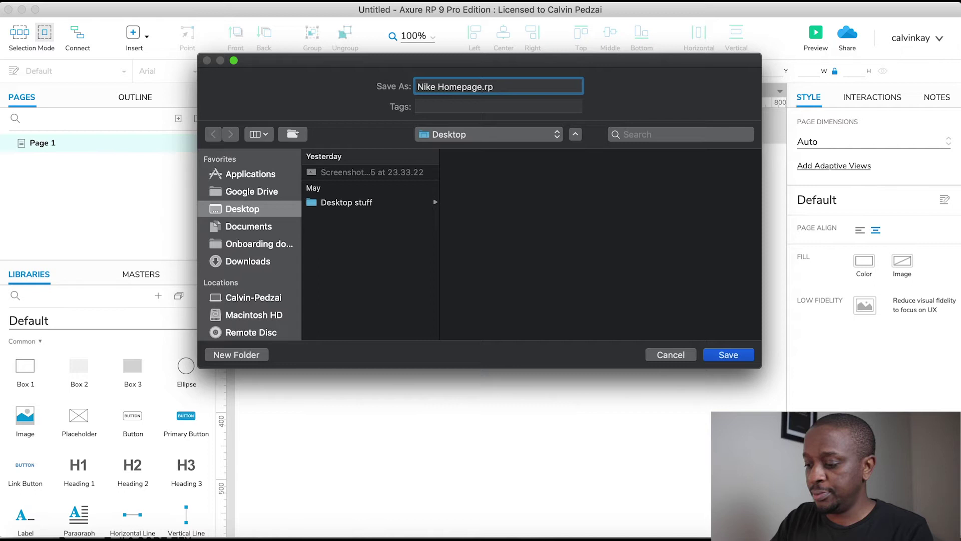
type("_Module")
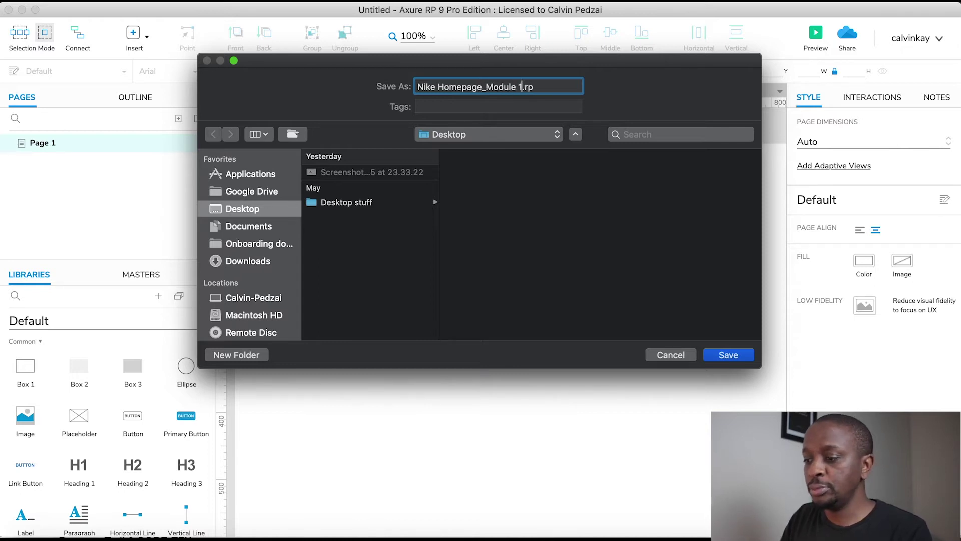
type(" 1")
left_click(717, 358)
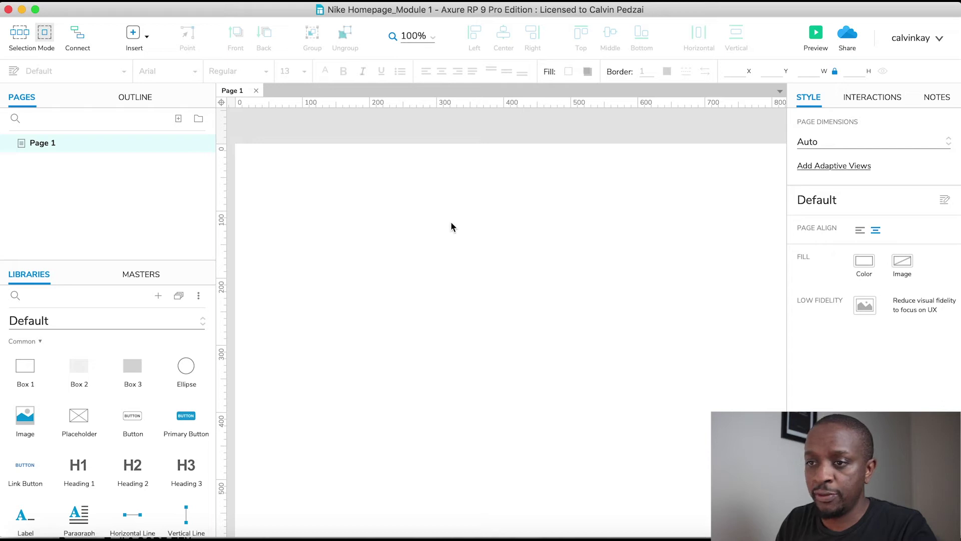
left_click(165, 0)
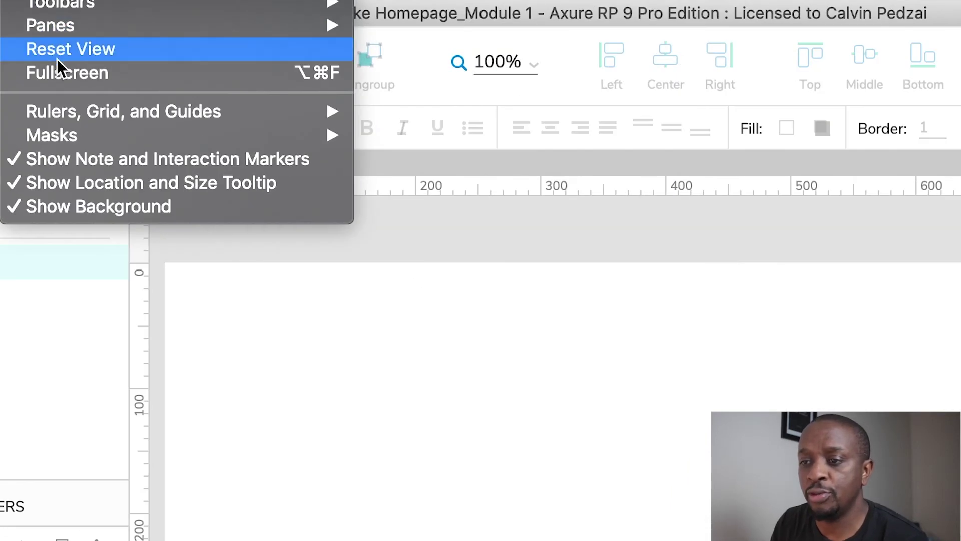
mouse_move(113, 115)
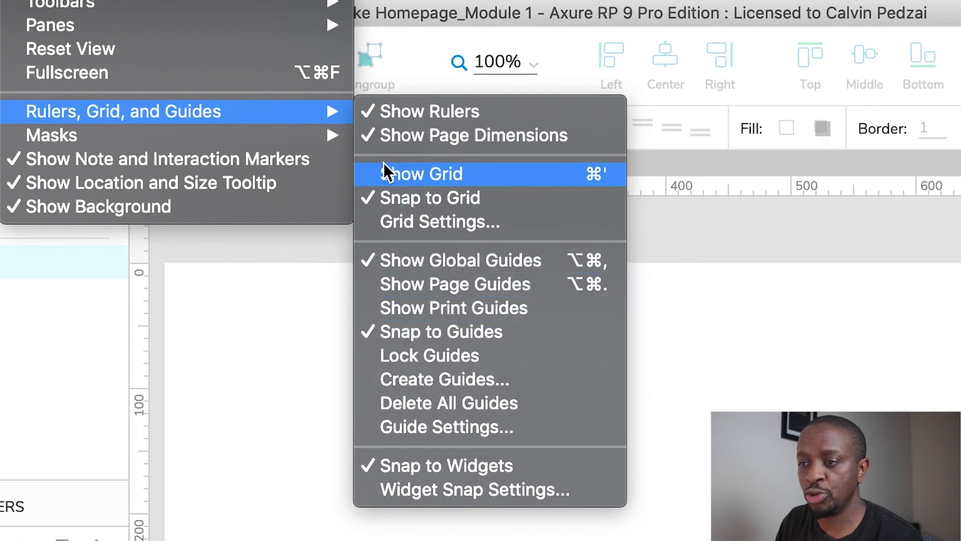
left_click(948, 311)
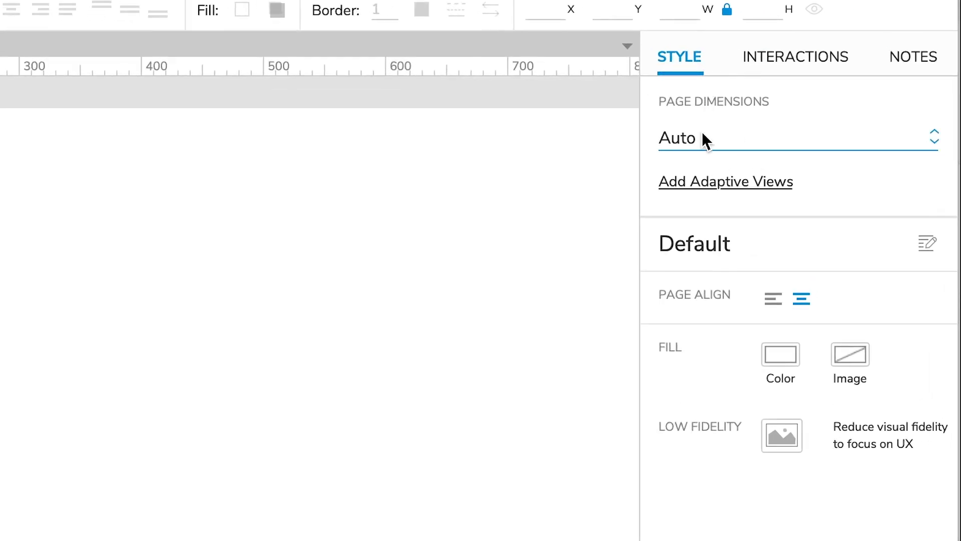
Step: Set Page 1's dimensions to the Web preset with a width of 1200
left_click(702, 134)
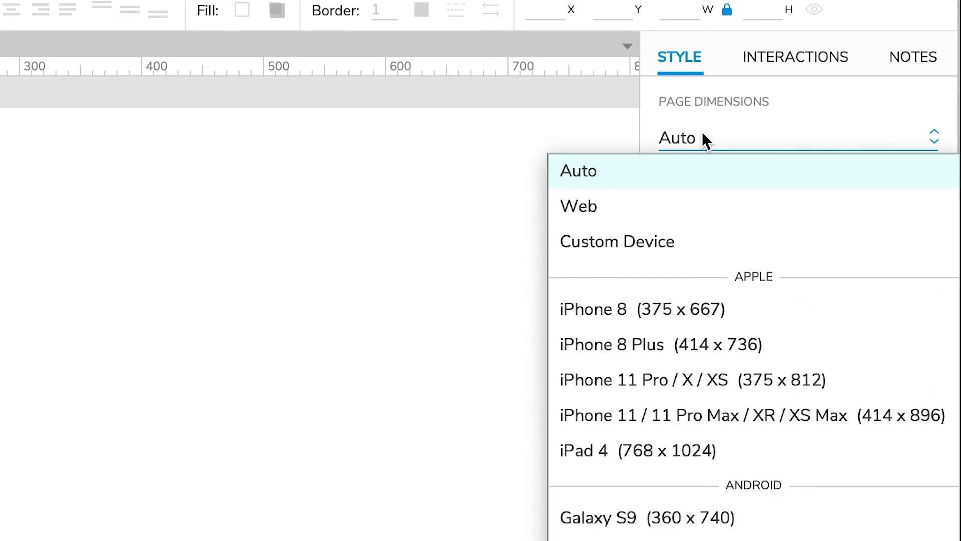
left_click(591, 214)
double_click(829, 166)
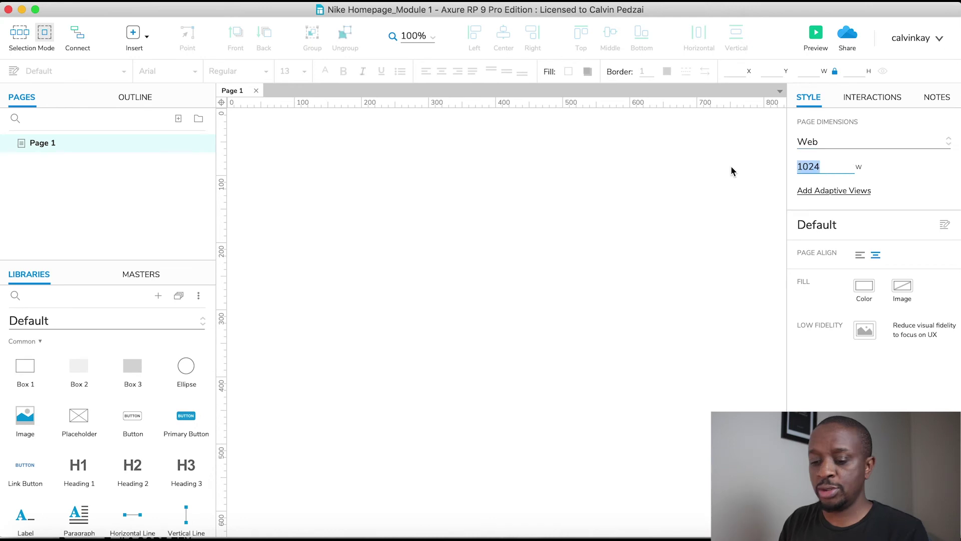
type("1200")
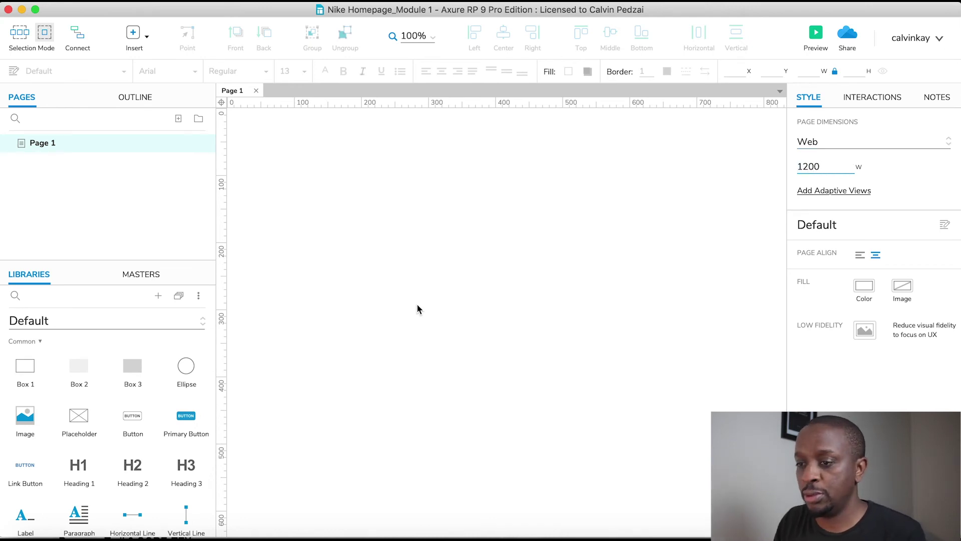
key("Return")
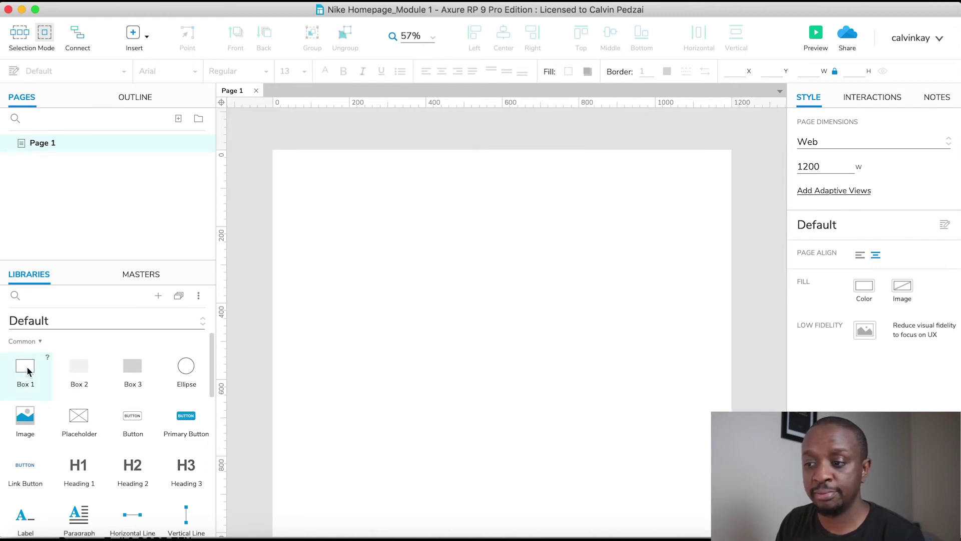
Step: Place Box 1 at 0,0 and stretch it to 1200 wide by about 2279 tall
left_click_drag(26, 369, 271, 151)
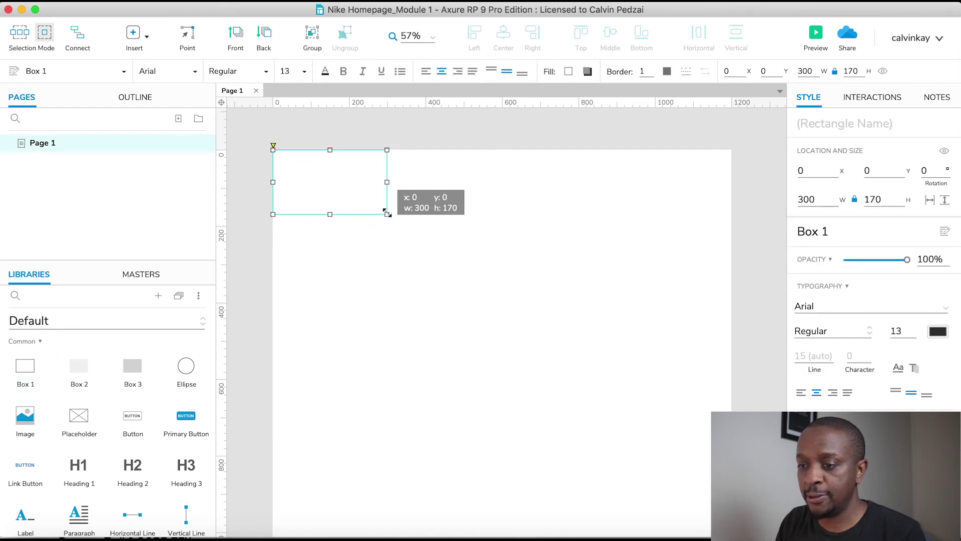
left_click_drag(388, 214, 732, 431)
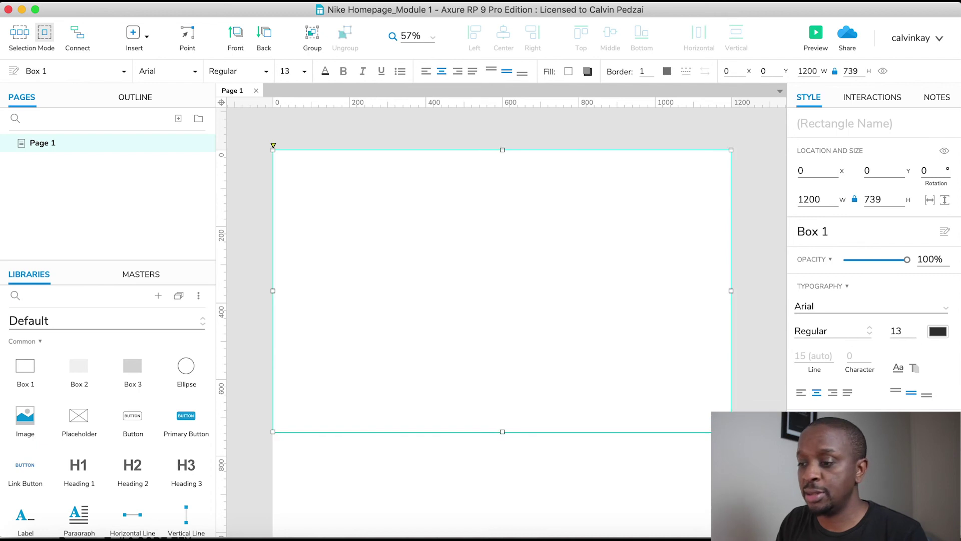
scroll(579, 365, "down", 5)
scroll(554, 392, "down", 4)
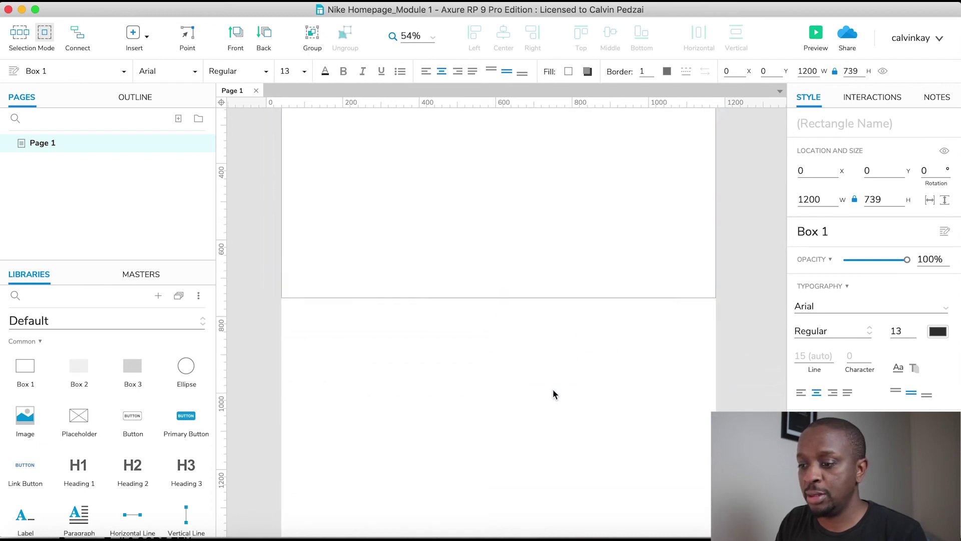
left_click_drag(515, 325, 519, 525)
scroll(519, 524, "down", 8)
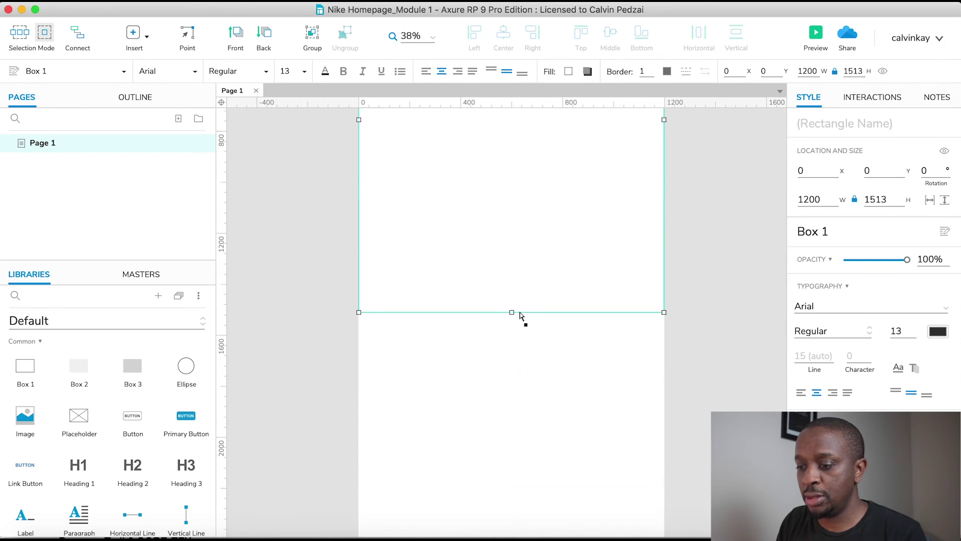
left_click_drag(515, 311, 517, 506)
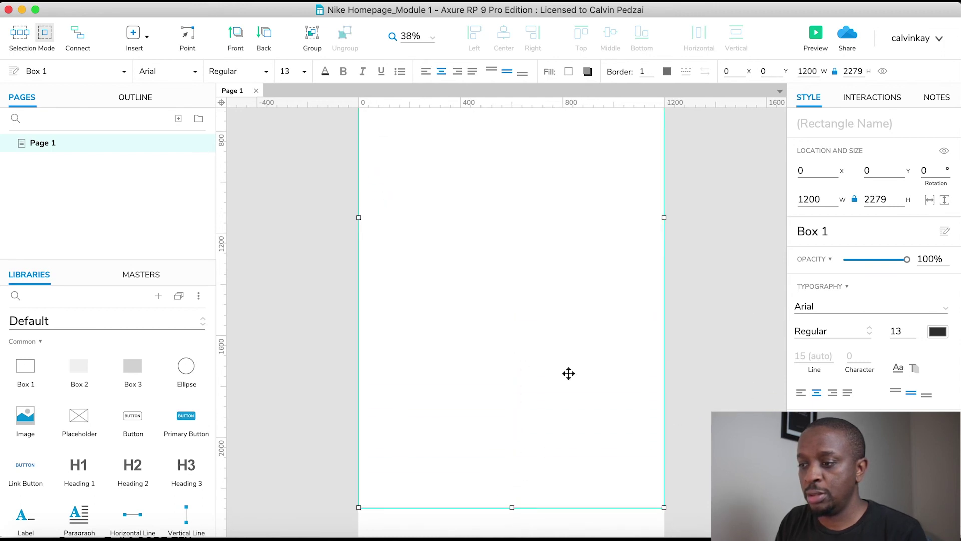
scroll(568, 372, "up", 10)
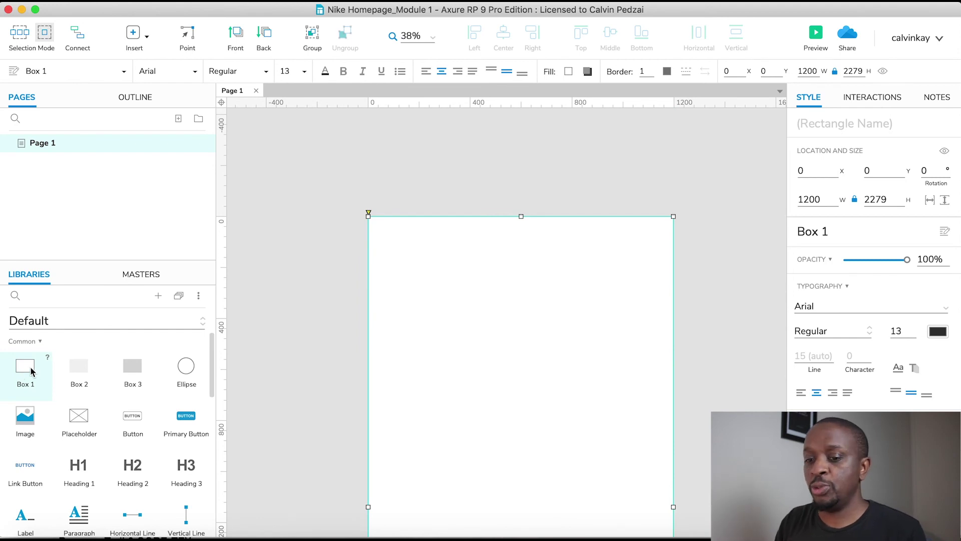
Step: Add a second box and enter width 1200 and height 60
left_click_drag(31, 370, 410, 256)
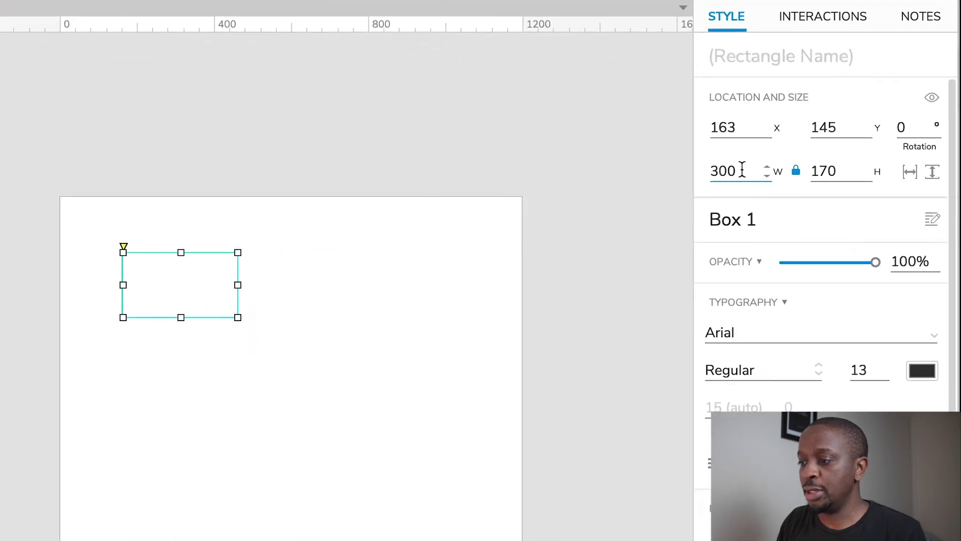
left_click(801, 195)
type("1200")
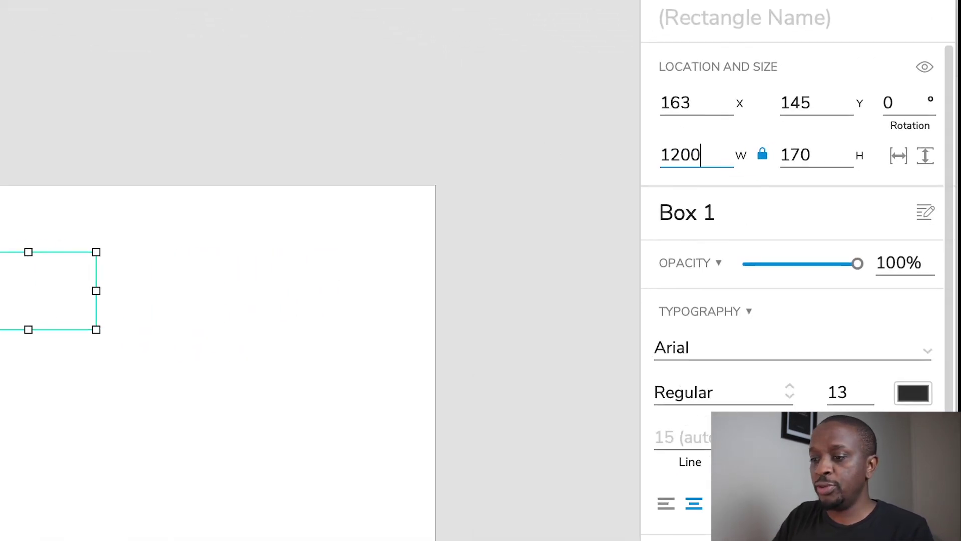
key("Tab")
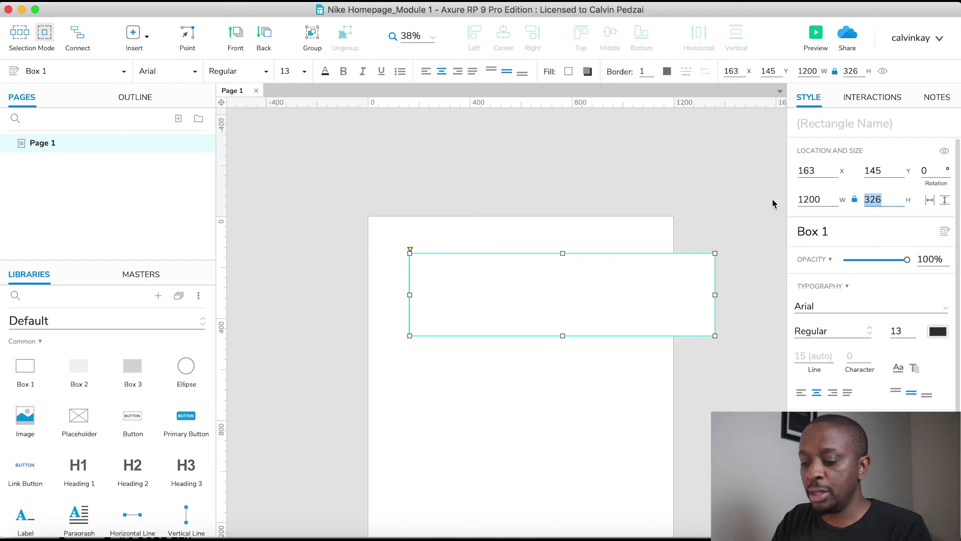
type("60")
key("Return")
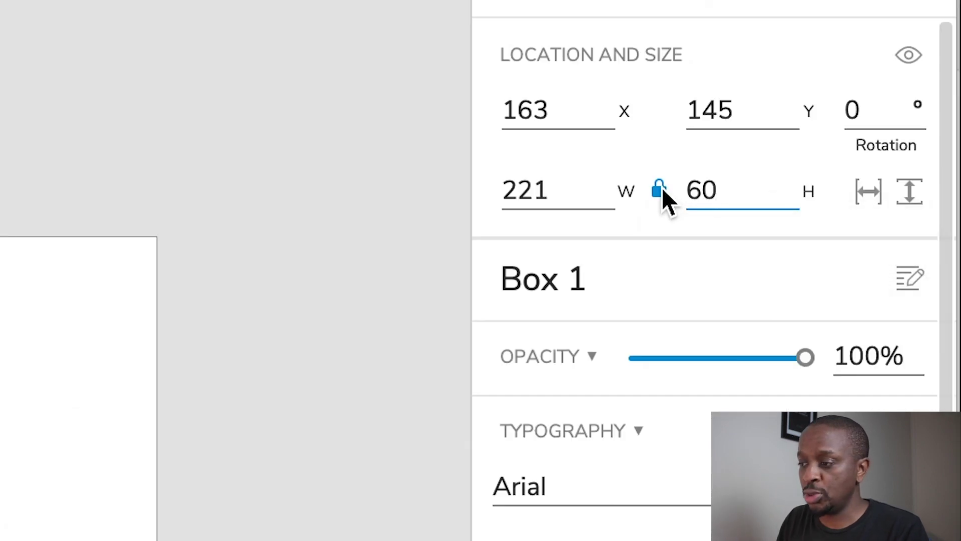
Step: Unlock the aspect ratio, re-apply the 1200 width, and move the header box to 0,0
left_click(661, 188)
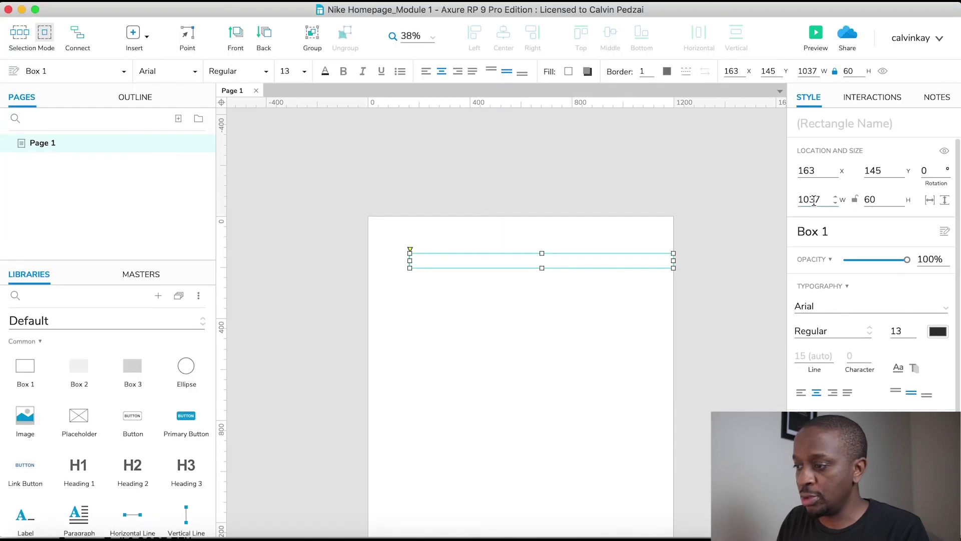
key("Return")
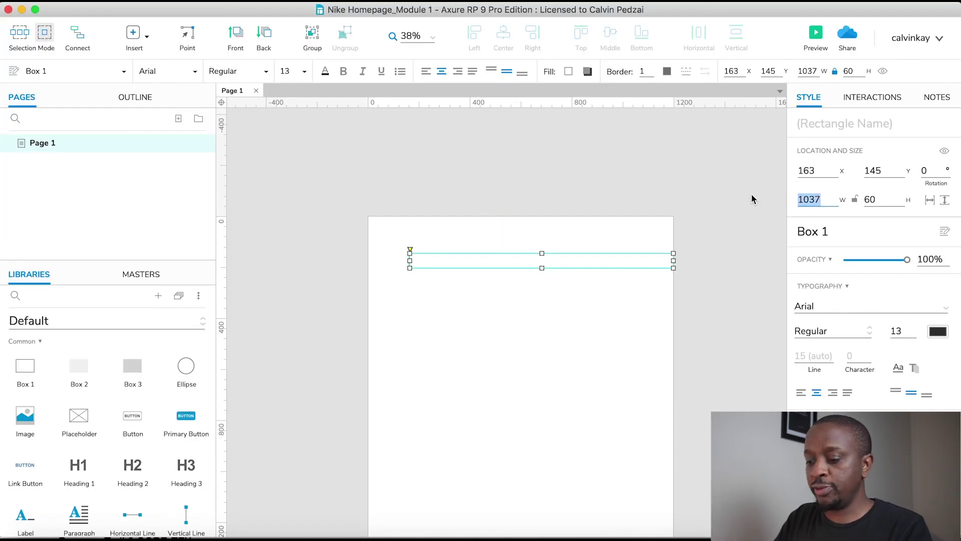
type("1200")
key("Return")
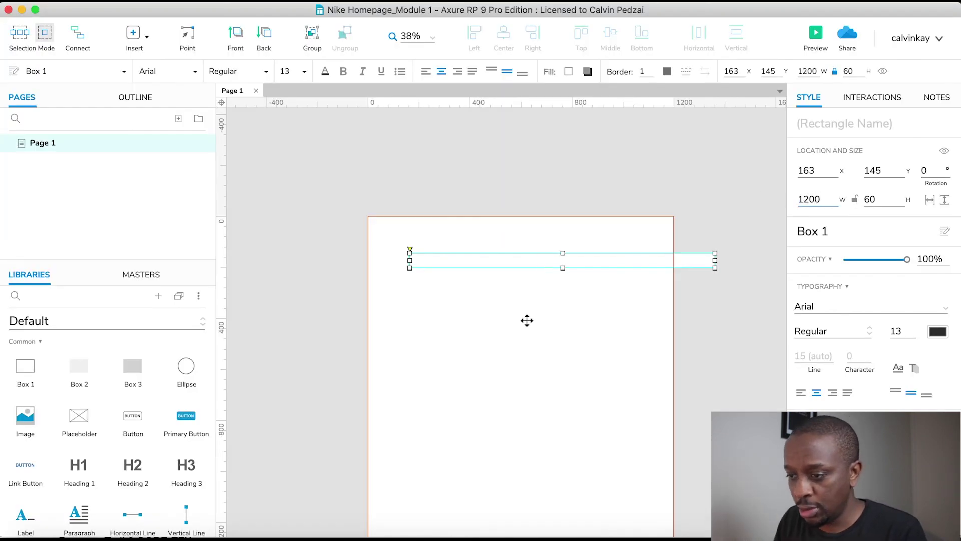
left_click_drag(489, 262, 450, 228)
scroll(524, 259, "up", 3)
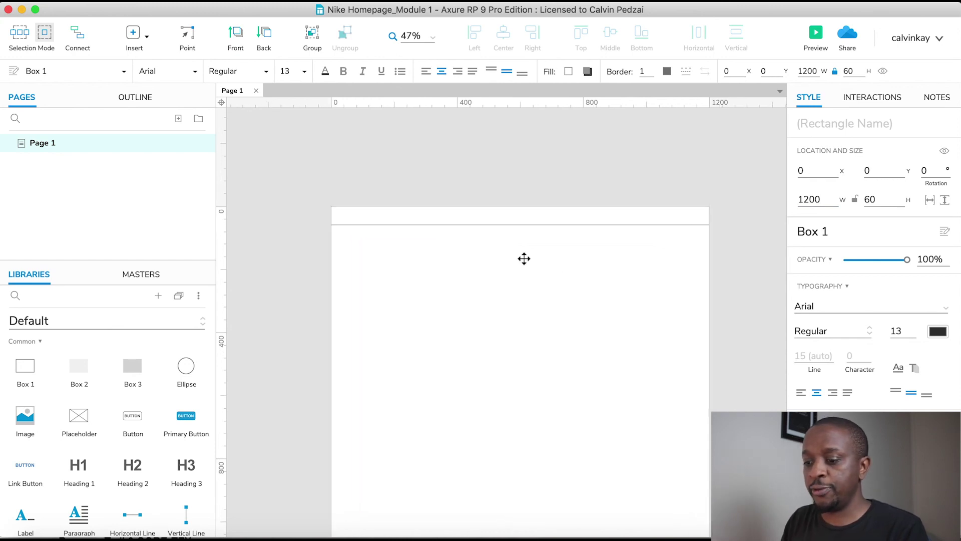